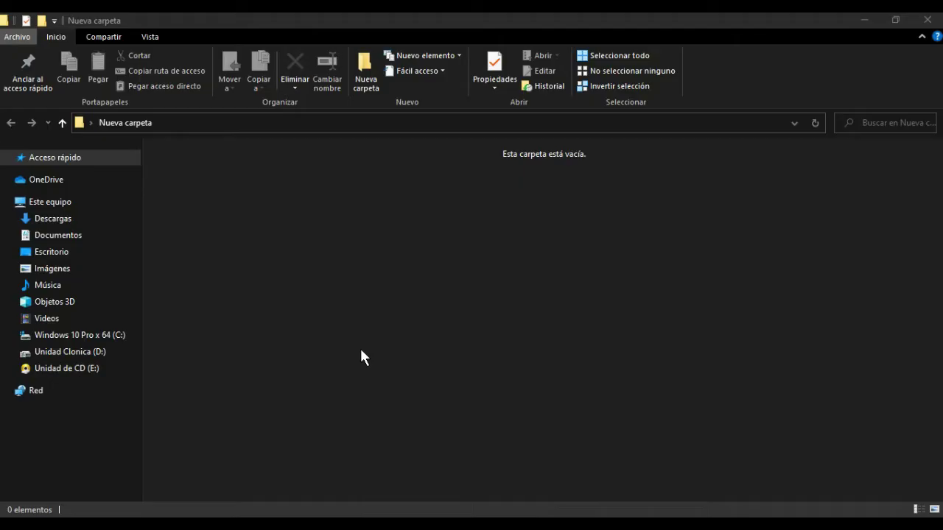
- Create a new text document named 'Protegido' in Nueva carpeta and select it
{"action": "right_click", "coordinate": [204, 188]}
{"action": "mouse_move", "coordinate": [280, 380]}
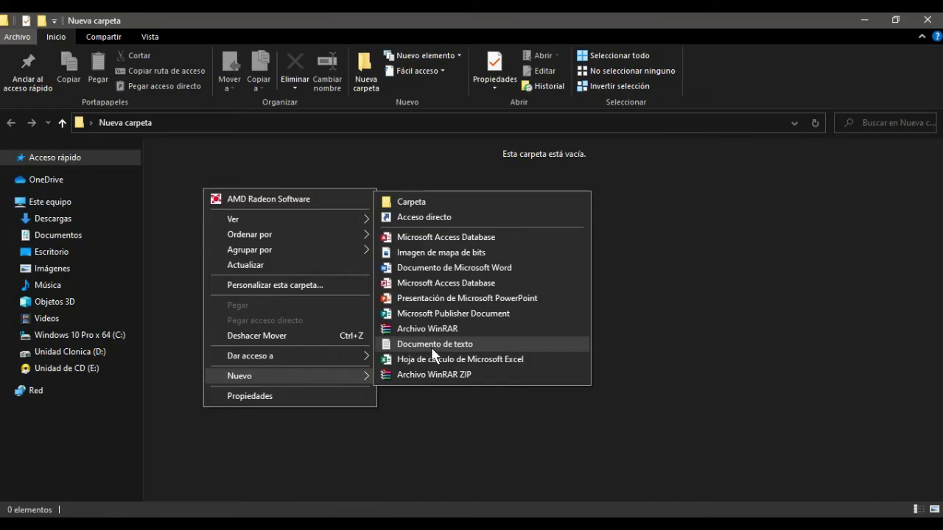
{"action": "left_click", "coordinate": [179, 190]}
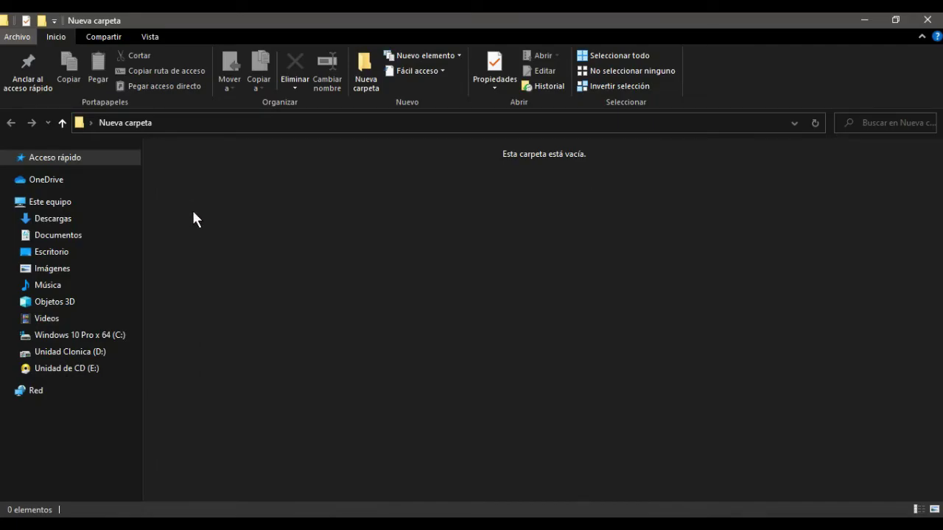
{"action": "right_click", "coordinate": [193, 212]}
{"action": "mouse_move", "coordinate": [294, 397]}
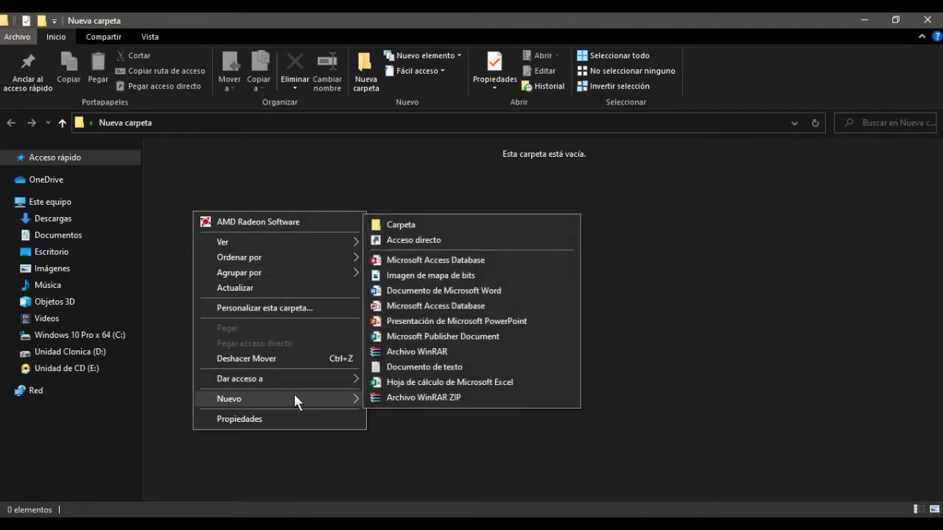
{"action": "left_click", "coordinate": [412, 367]}
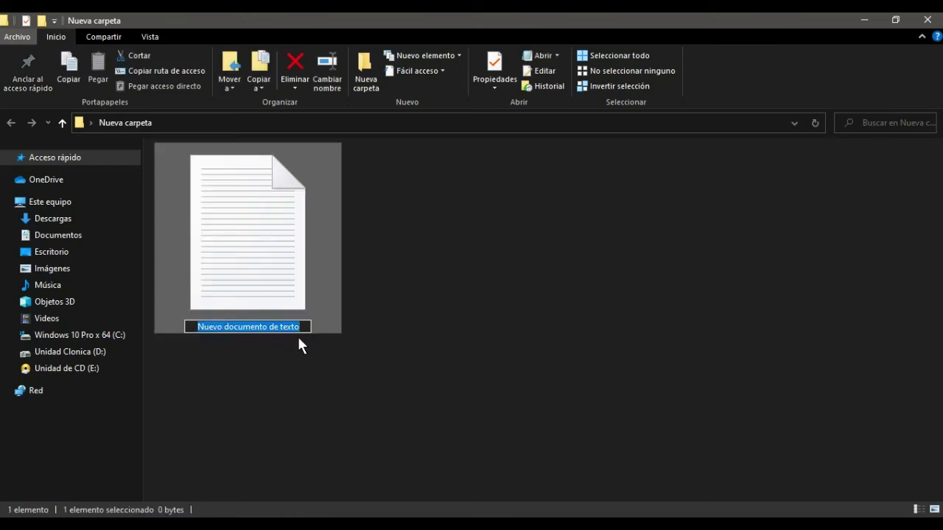
{"action": "type", "text": "Pro"}
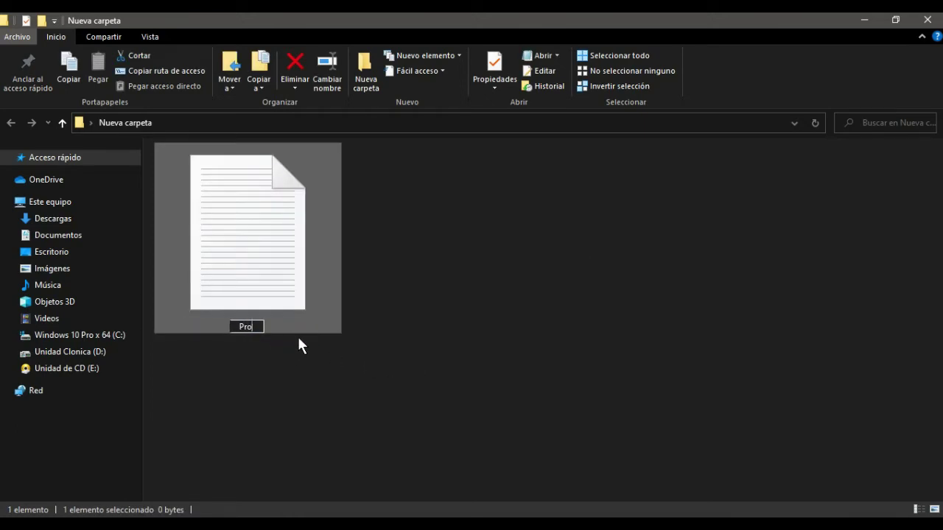
{"action": "type", "text": "tegido"}
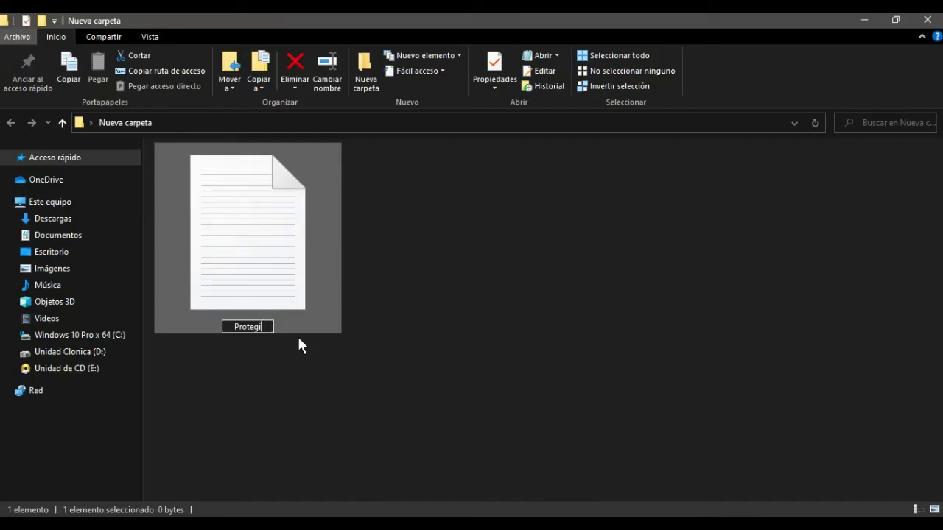
{"action": "left_click", "coordinate": [484, 355]}
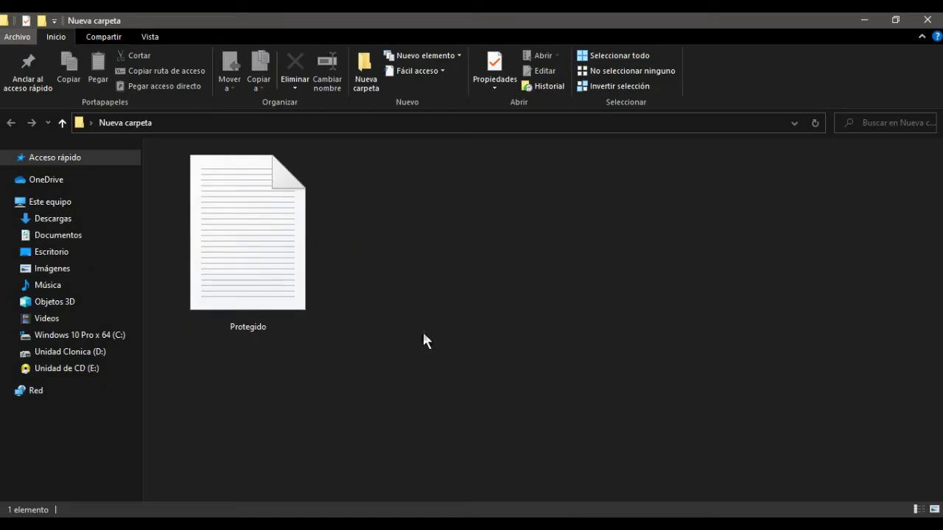
{"action": "left_click", "coordinate": [265, 256]}
- Open Protegido in a maximized Notepad and paste in the folder-locking batch script
{"action": "double_click", "coordinate": [265, 252]}
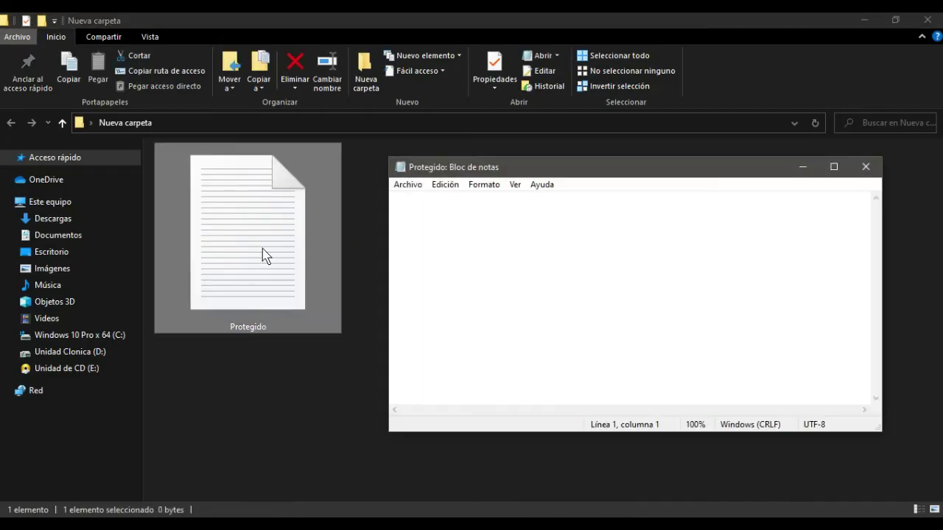
{"action": "left_click", "coordinate": [833, 167]}
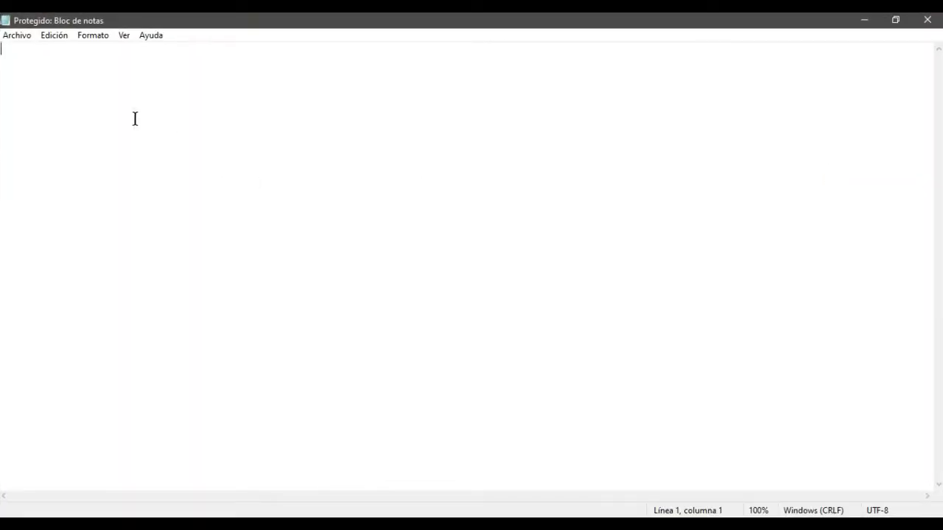
{"action": "key", "text": "ctrl+v"}
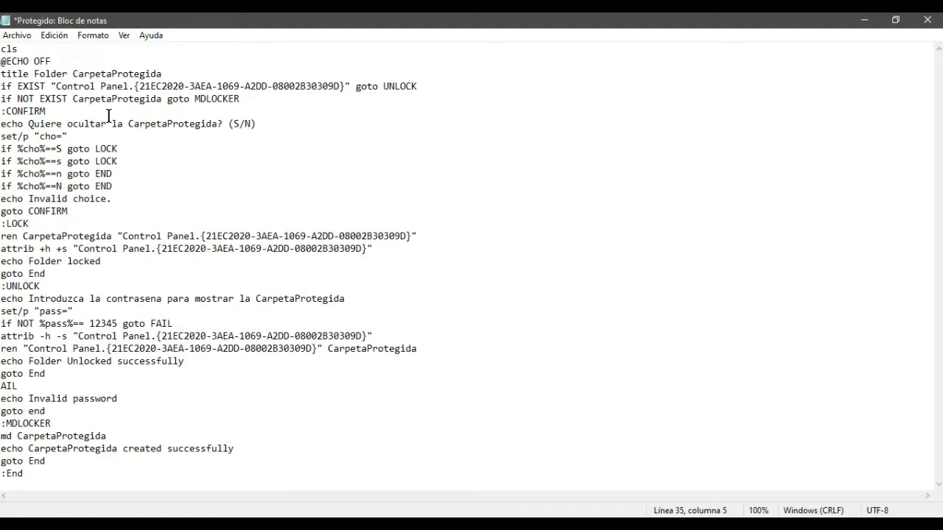
- Replace the value after %pass%== with the chosen unlock password
{"action": "left_click", "coordinate": [117, 324]}
{"action": "key", "text": "BackSpace"}
{"action": "key", "text": "BackSpace"}
{"action": "key", "text": "BackSpace"}
{"action": "key", "text": "BackSpace"}
{"action": "key", "text": "BackSpace"}
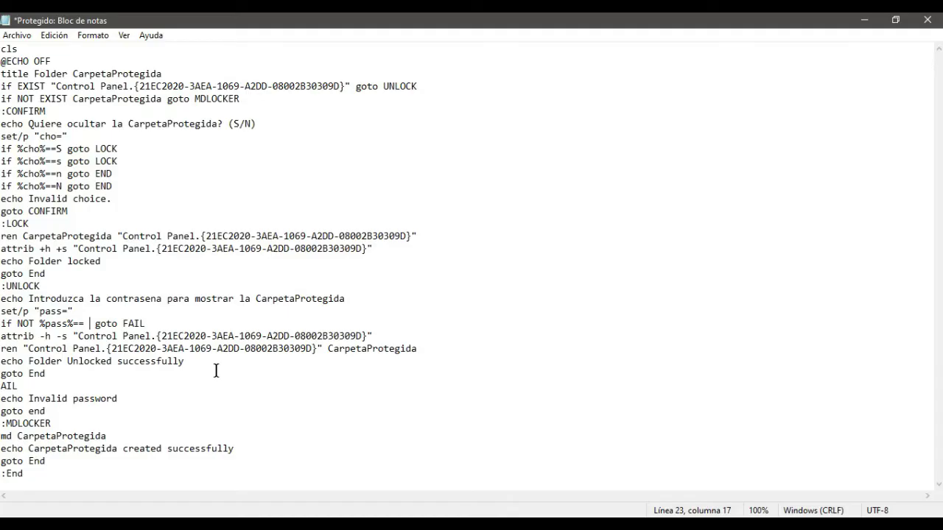
{"action": "type", "text": "12345"}
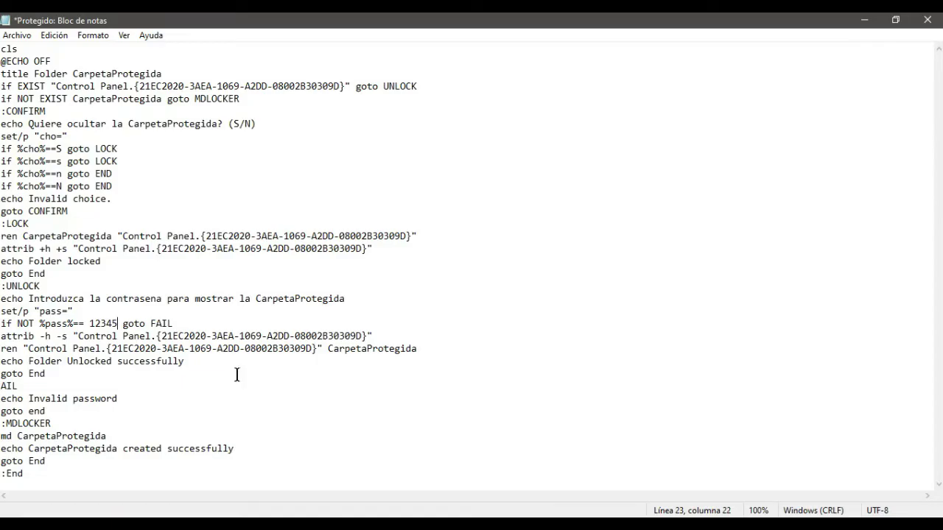
- Save the edited script with Archivo > Guardar
{"action": "left_click", "coordinate": [16, 35]}
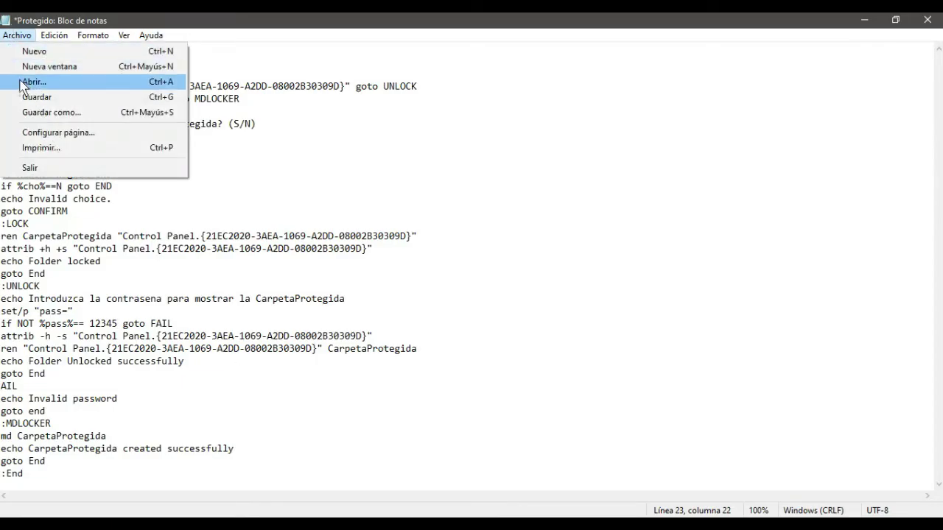
{"action": "left_click", "coordinate": [34, 98]}
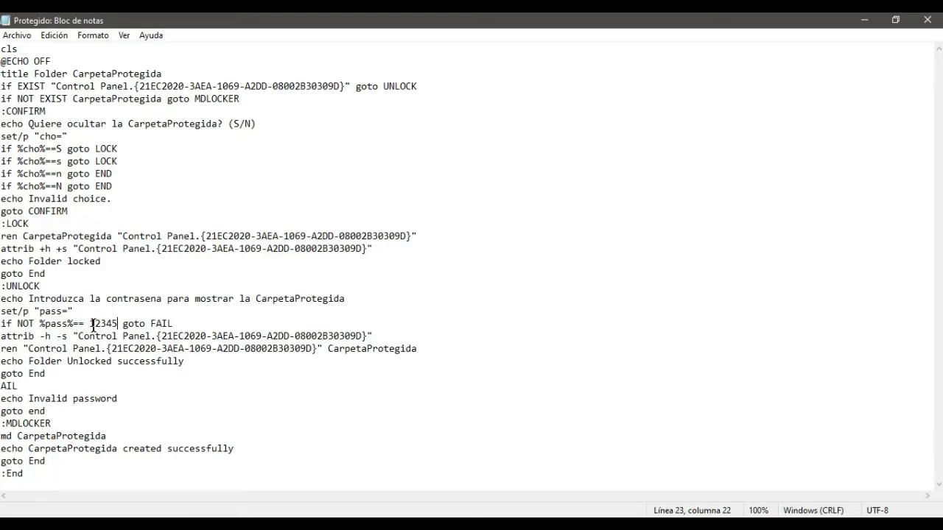
- Save a copy of the script as Protegido.bat in the same folder
{"action": "left_click", "coordinate": [16, 35]}
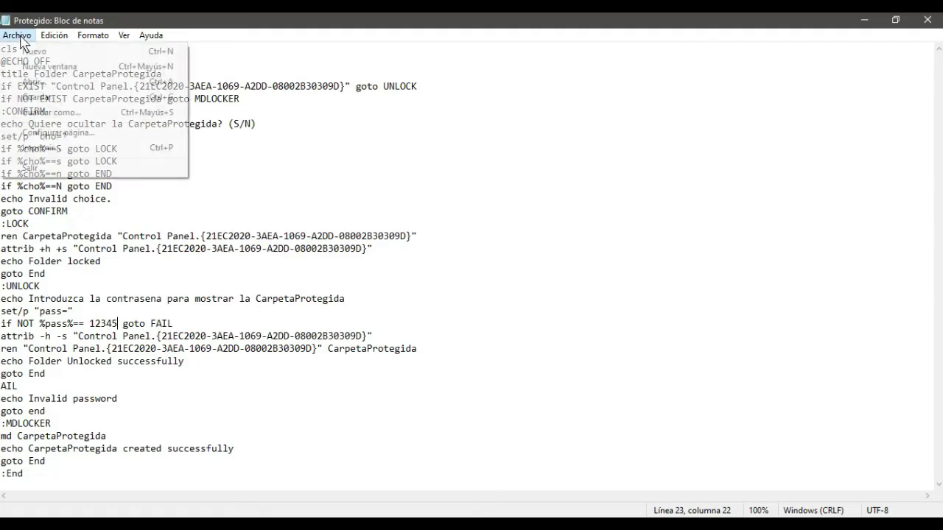
{"action": "left_click", "coordinate": [78, 112]}
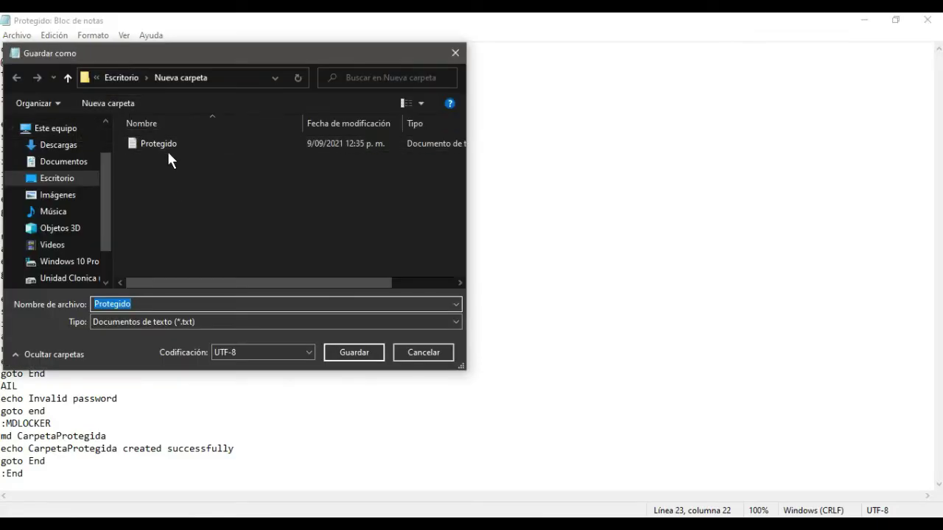
{"action": "left_click", "coordinate": [145, 303]}
{"action": "type", "text": ".ba"}
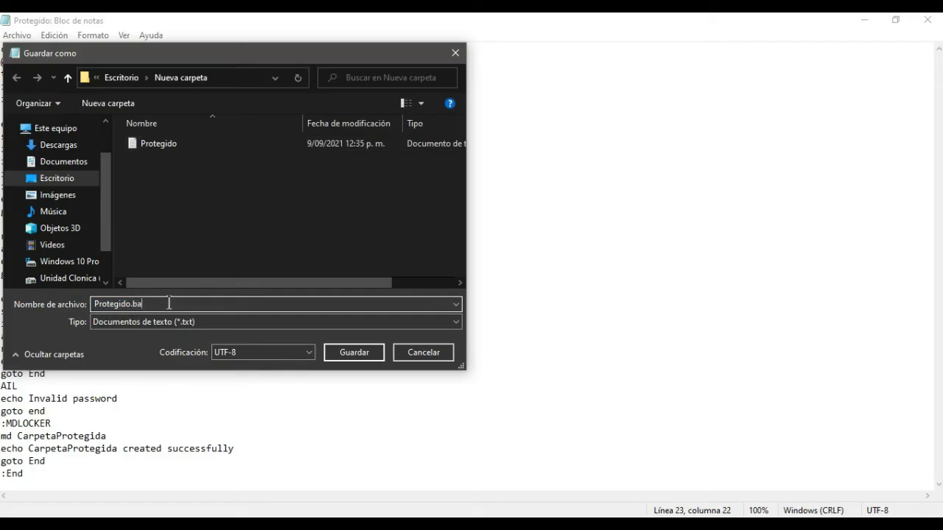
{"action": "type", "text": "t"}
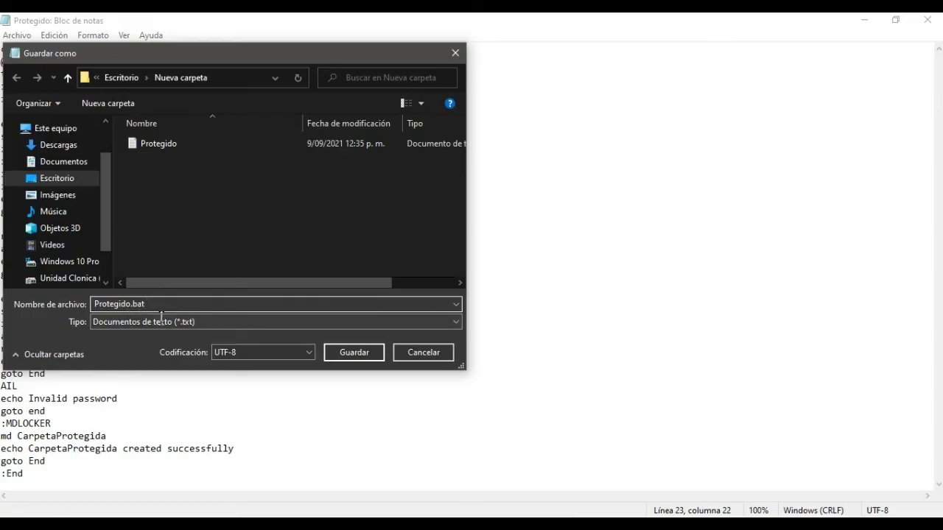
{"action": "left_click", "coordinate": [337, 353]}
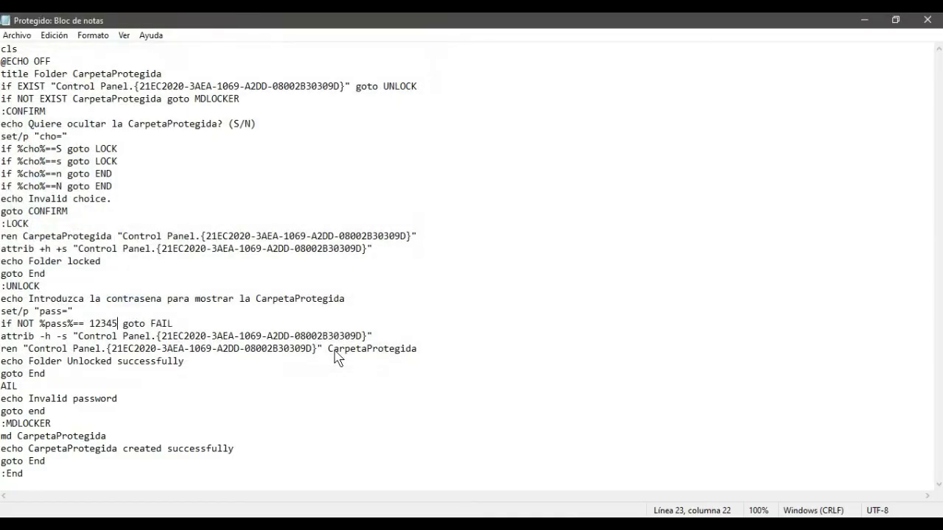
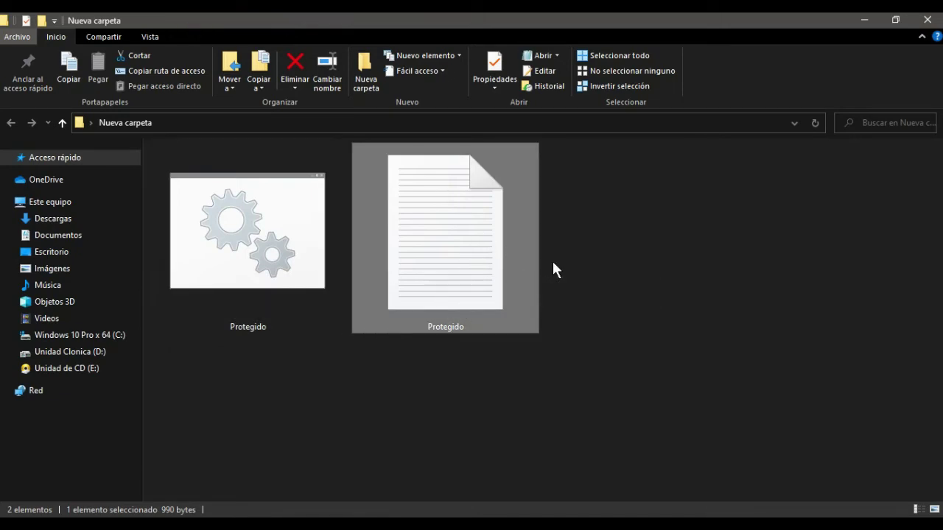
- Run the Protegido batch file to create CarpetaProtegida, then open the new folder to check it
{"action": "left_click", "coordinate": [275, 272]}
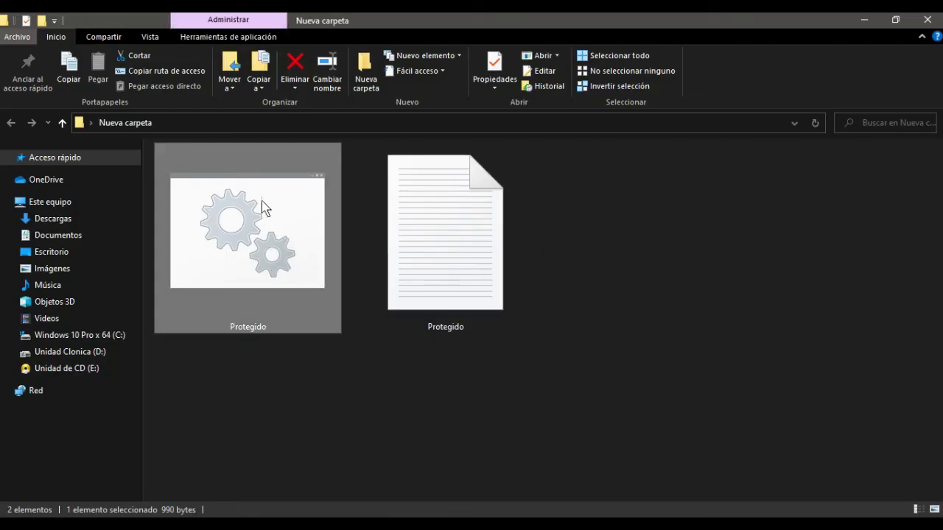
{"action": "left_click", "coordinate": [282, 342]}
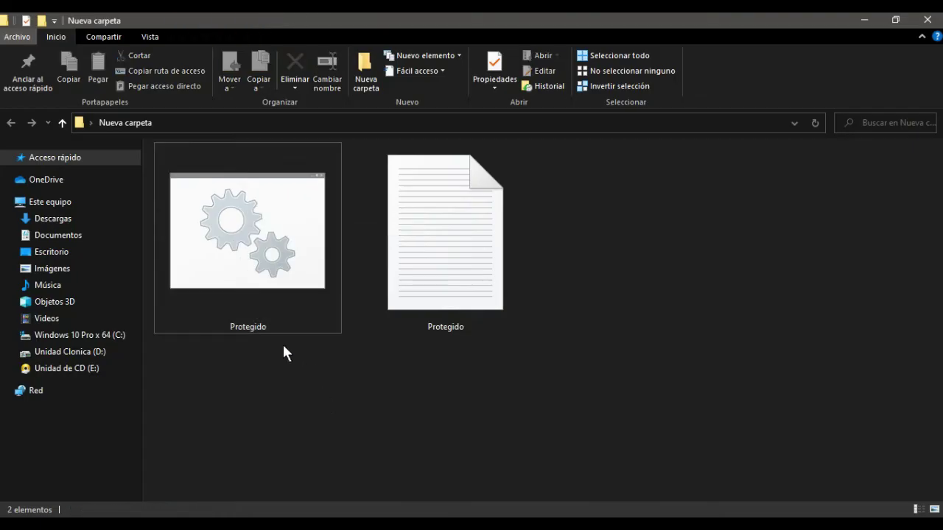
{"action": "left_click", "coordinate": [253, 307]}
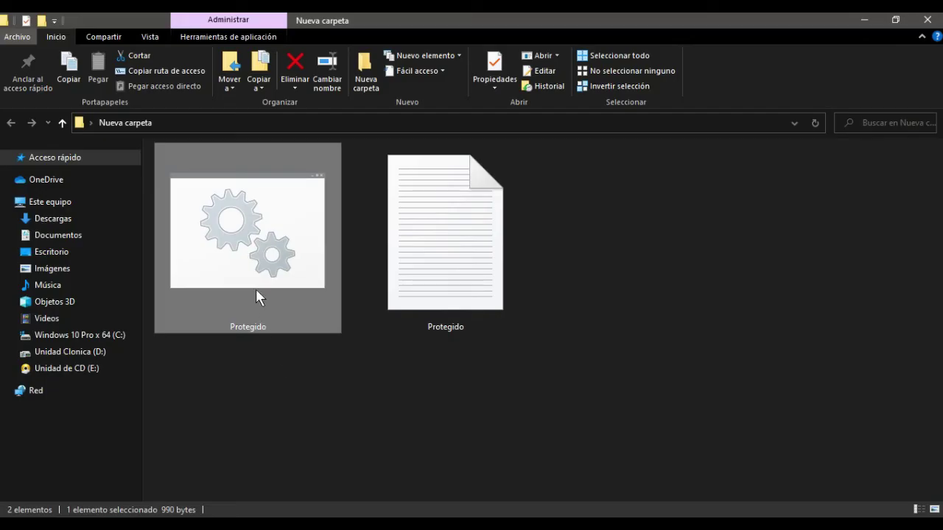
{"action": "double_click", "coordinate": [254, 289]}
{"action": "left_click", "coordinate": [252, 452]}
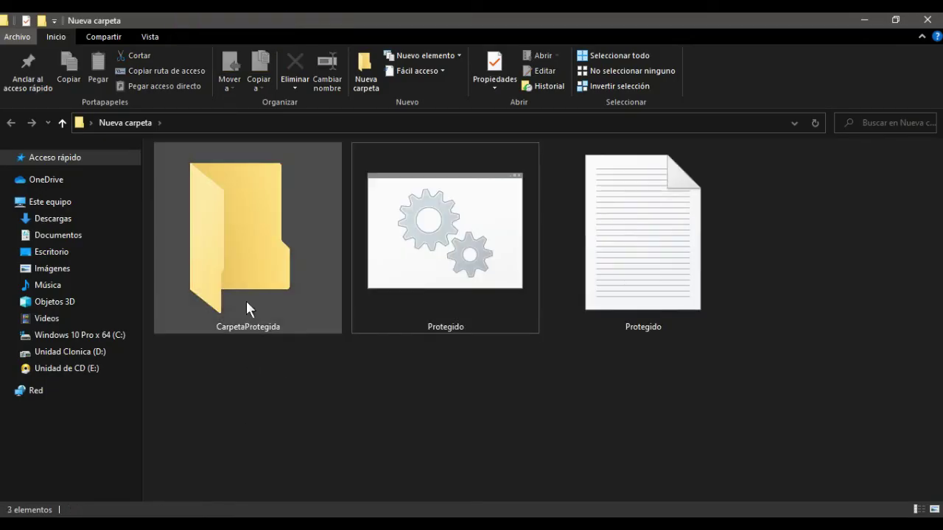
{"action": "left_click", "coordinate": [241, 308]}
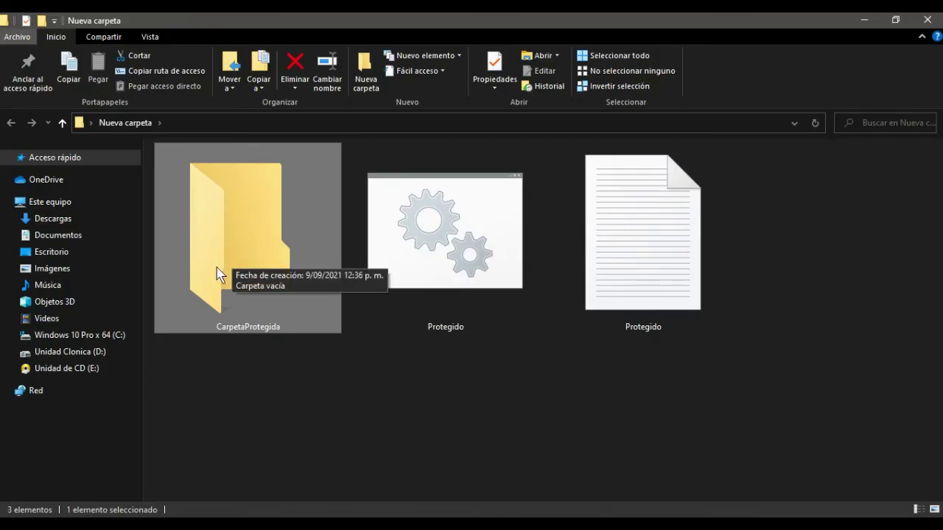
{"action": "double_click", "coordinate": [245, 276]}
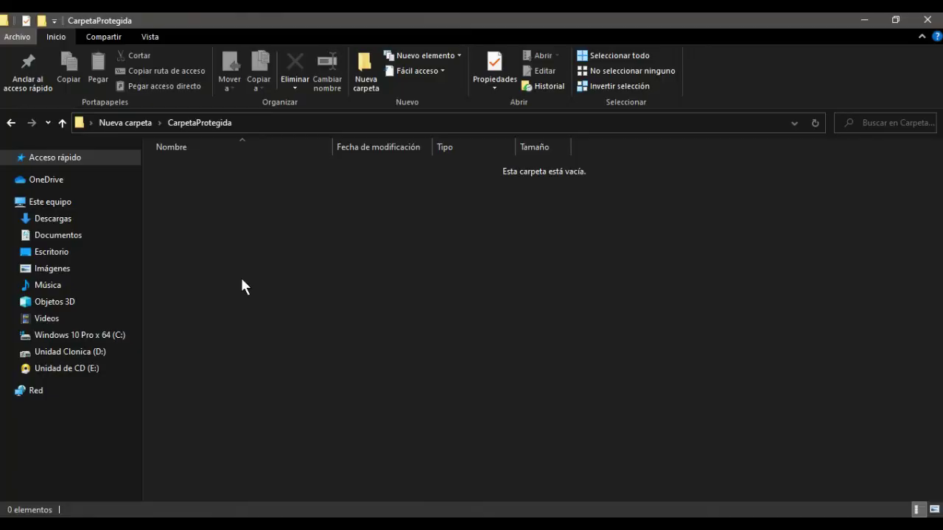
- Back in Nueva carpeta, move the Protegido text file into CarpetaProtegida
{"action": "left_click", "coordinate": [61, 122]}
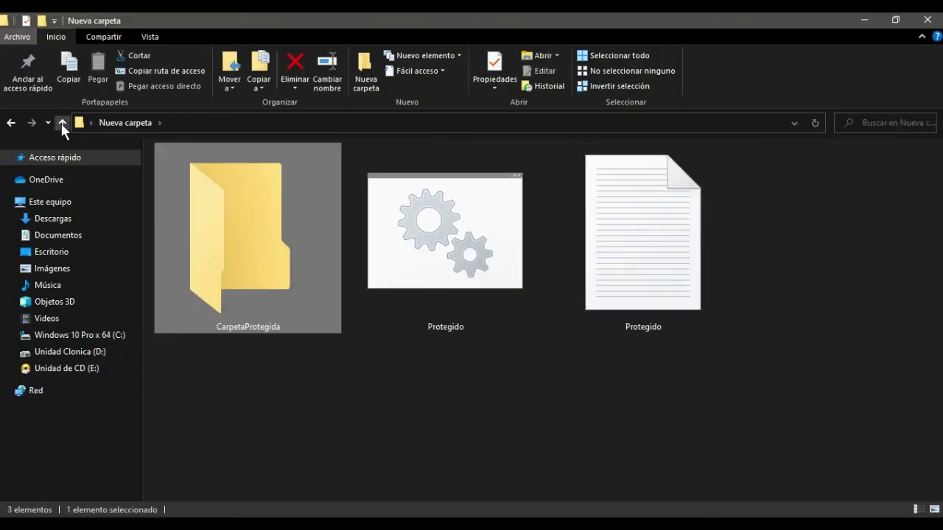
{"action": "left_click", "coordinate": [477, 405]}
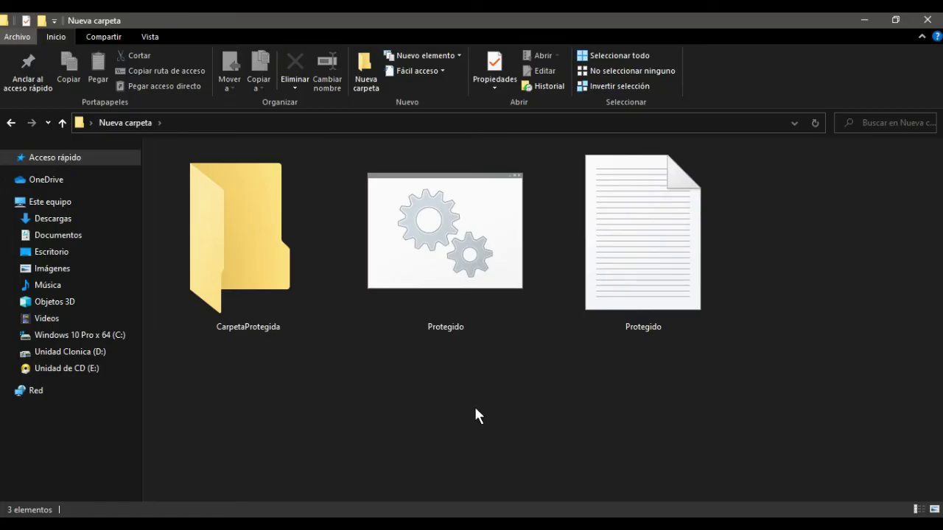
{"action": "left_click_drag", "start_coordinate": [669, 299], "coordinate": [248, 290]}
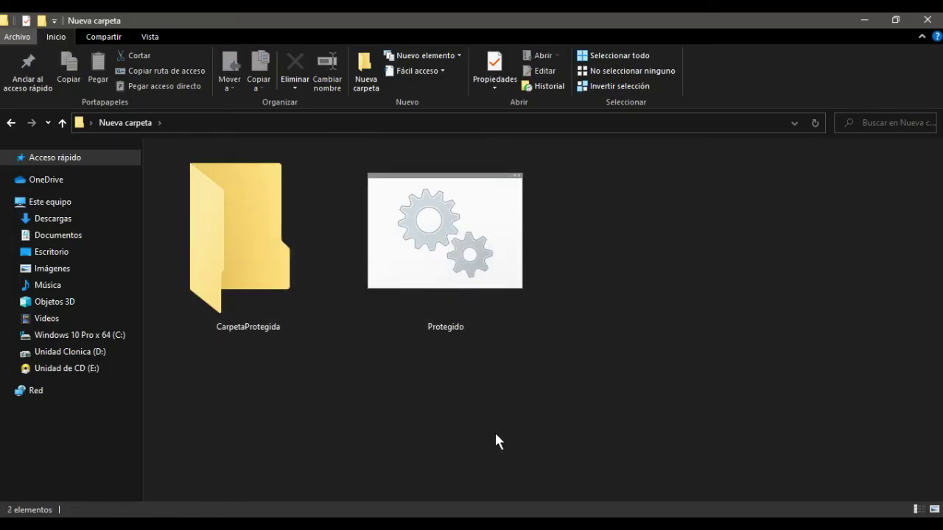
- Create a new empty folder in Nueva carpeta
{"action": "right_click", "coordinate": [592, 385]}
{"action": "mouse_move", "coordinate": [616, 357]}
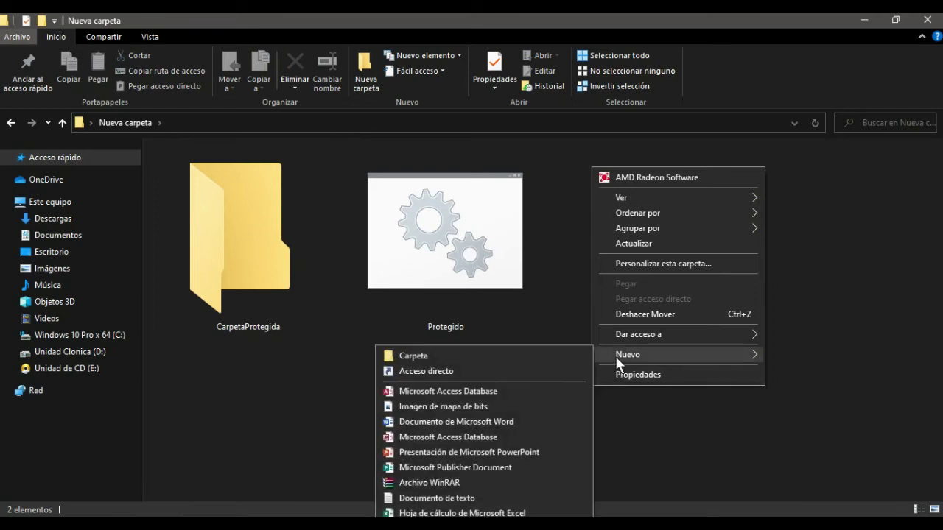
{"action": "left_click", "coordinate": [512, 356]}
- Give the new folder the red power icon and move it into CarpetaProtegida
{"action": "right_click", "coordinate": [442, 310]}
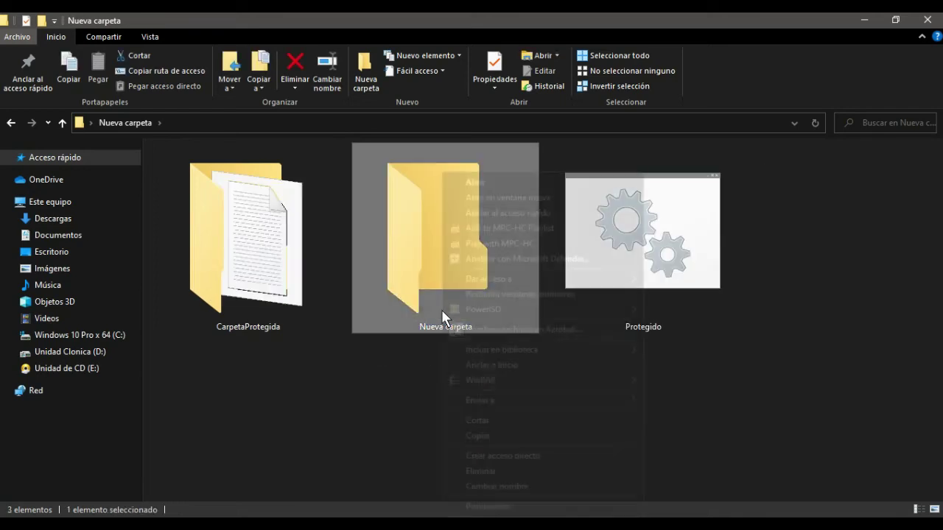
{"action": "left_click", "coordinate": [525, 507]}
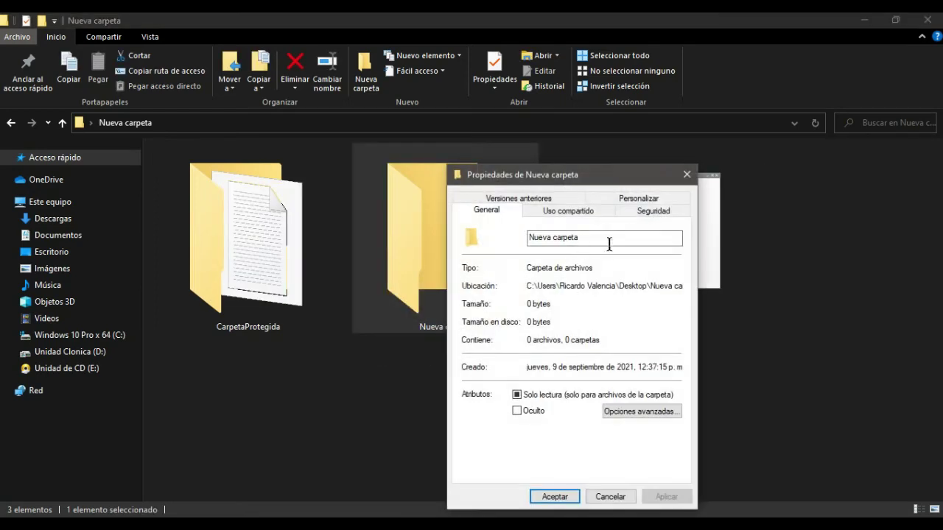
{"action": "left_click", "coordinate": [630, 198]}
{"action": "left_click", "coordinate": [520, 421]}
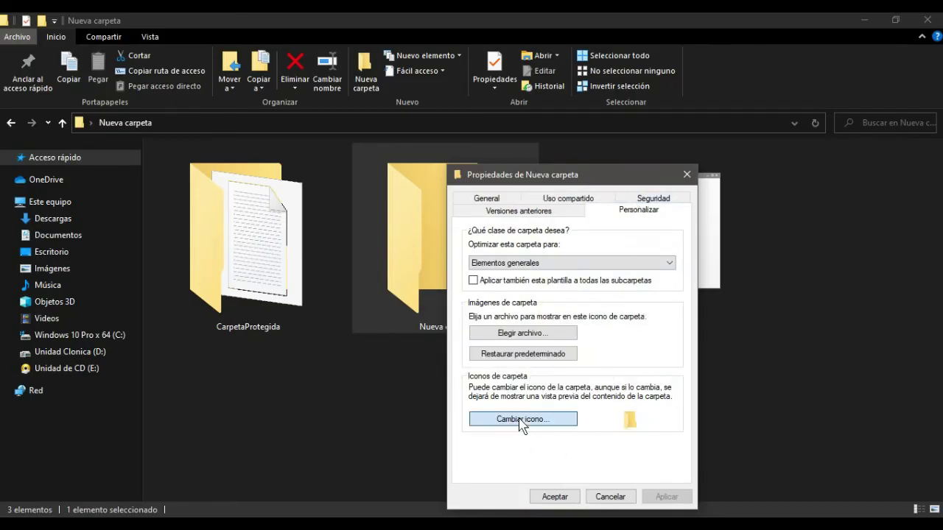
{"action": "double_click", "coordinate": [666, 421]}
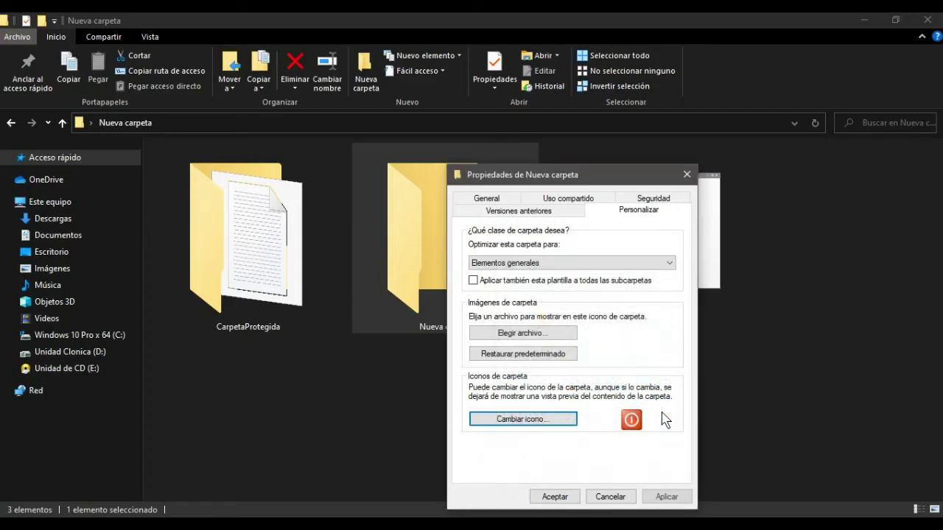
{"action": "left_click", "coordinate": [666, 496]}
{"action": "left_click", "coordinate": [554, 497]}
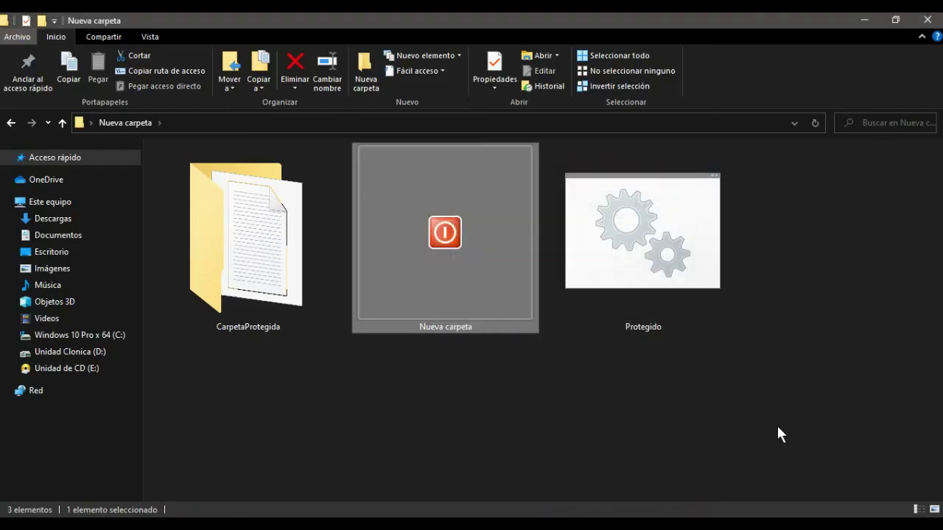
{"action": "left_click_drag", "start_coordinate": [442, 258], "coordinate": [237, 288]}
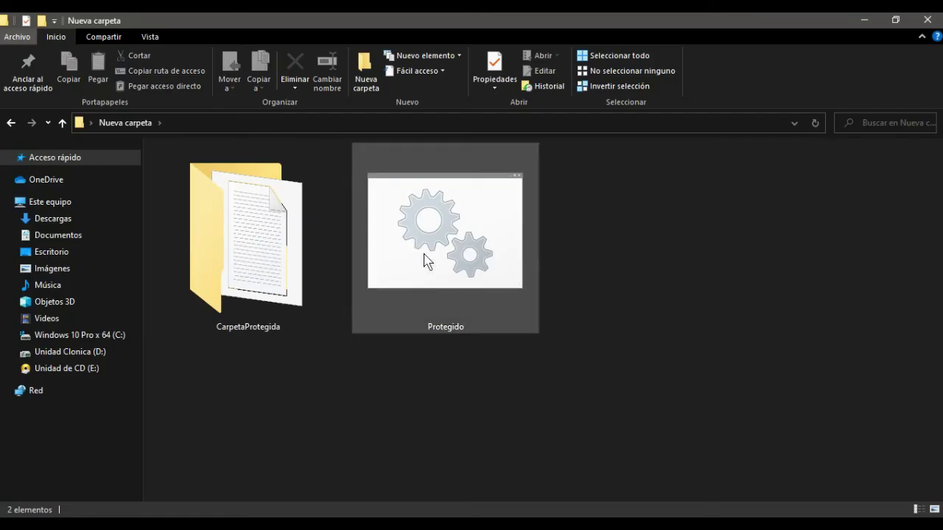
- Run Protegido and answer S at the (S/N) prompt to hide CarpetaProtegida
{"action": "double_click", "coordinate": [467, 276]}
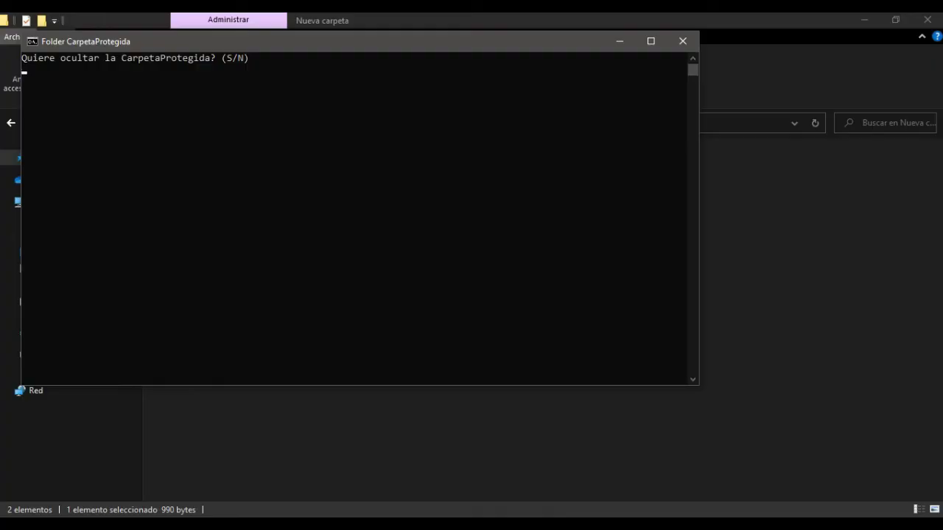
{"action": "type", "text": "S"}
{"action": "key", "text": "Return"}
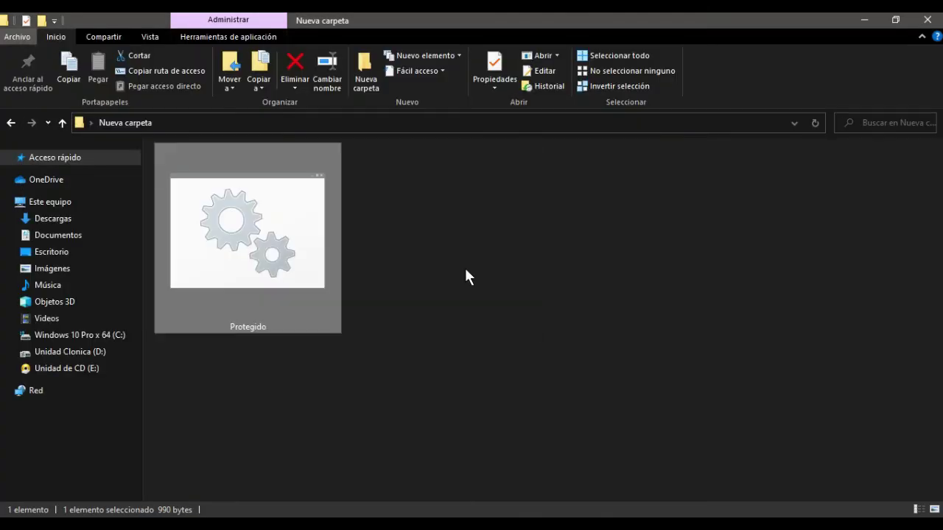
{"action": "left_click", "coordinate": [464, 270]}
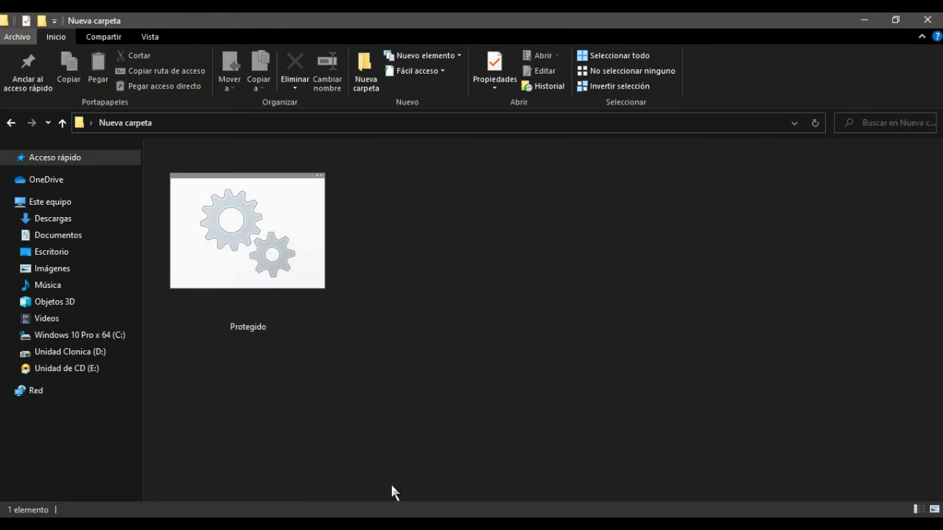
- Run Protegido and enter the folder password to reveal CarpetaProtegida
{"action": "double_click", "coordinate": [245, 251]}
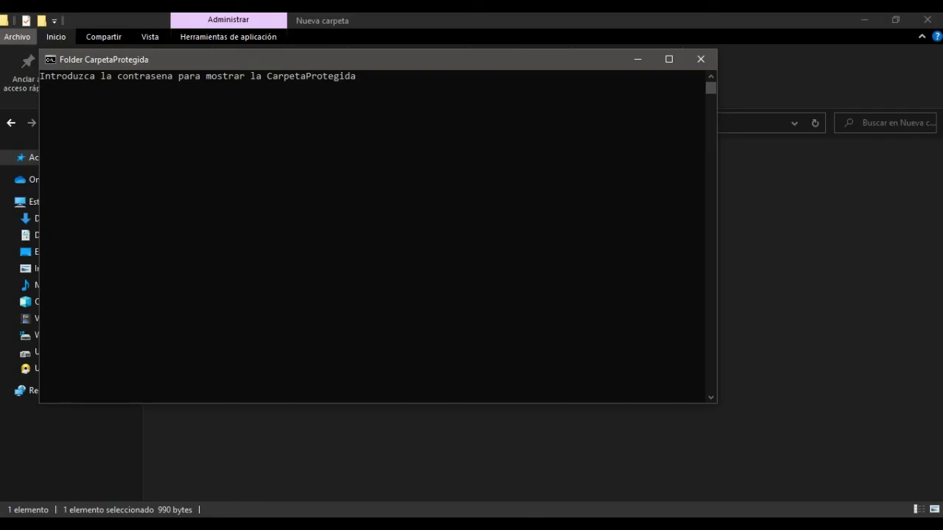
{"action": "type", "text": "12345"}
{"action": "key", "text": "Return"}
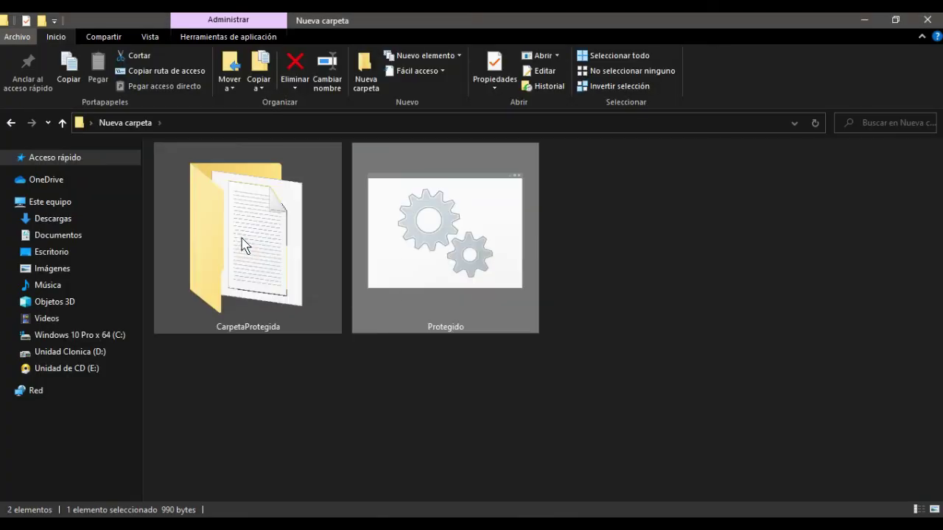
{"action": "left_click", "coordinate": [293, 415]}
- Open CarpetaProtegida in Large icons view to check its contents, then return to Nueva carpeta
{"action": "left_click", "coordinate": [253, 293]}
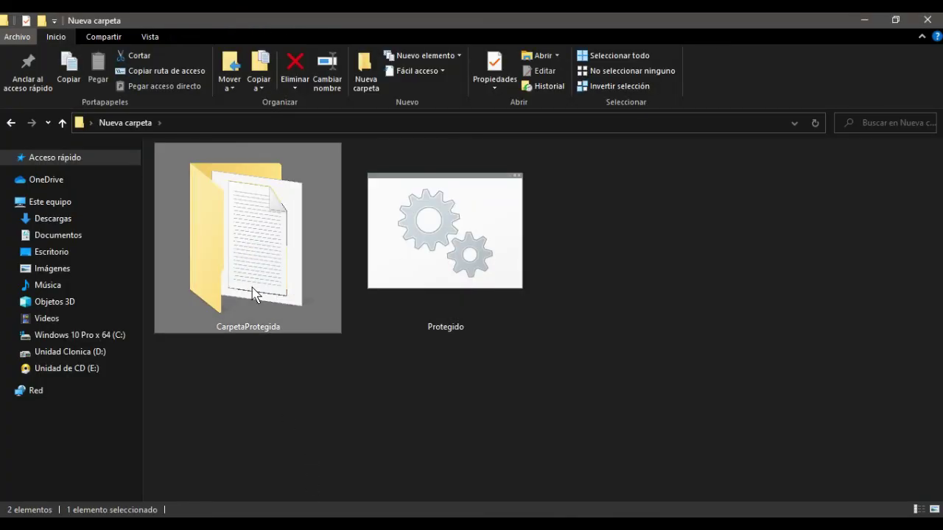
{"action": "double_click", "coordinate": [253, 293]}
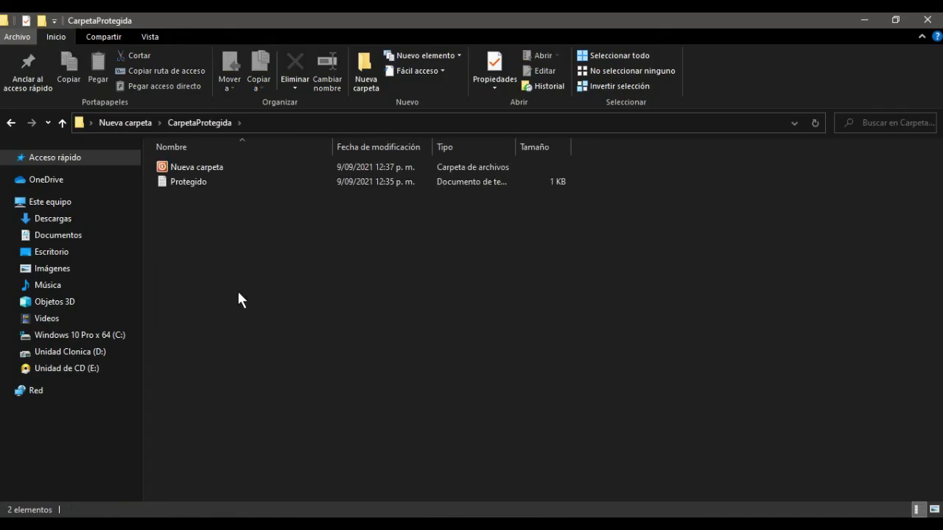
{"action": "left_click", "coordinate": [149, 37]}
{"action": "left_click", "coordinate": [254, 56]}
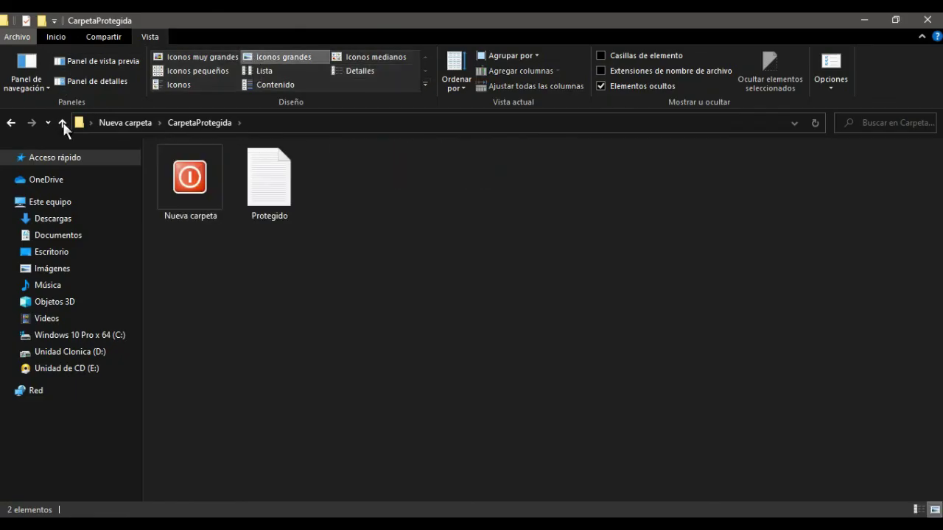
{"action": "left_click", "coordinate": [64, 123]}
{"action": "left_click", "coordinate": [528, 401]}
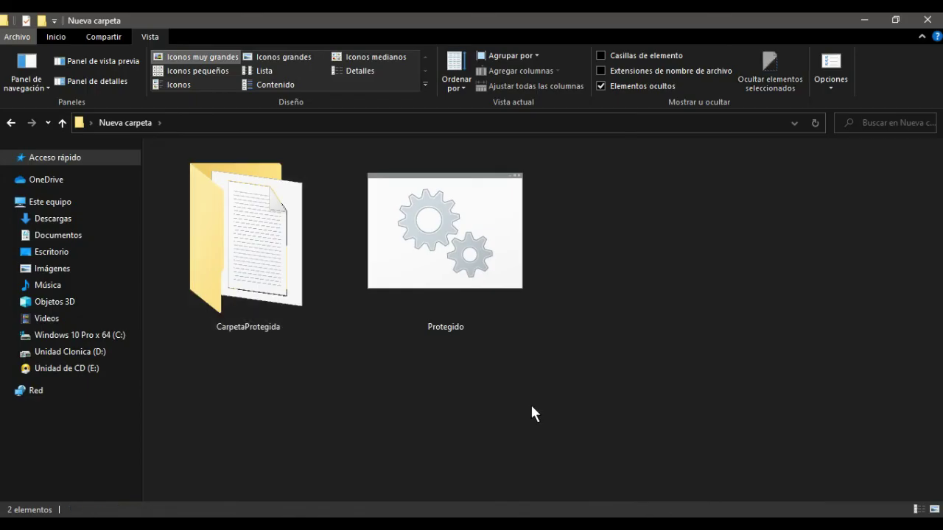
- Run Protegido again and answer s at the (S/N) prompt to re-hide CarpetaProtegida
{"action": "mouse_move", "coordinate": [446, 277]}
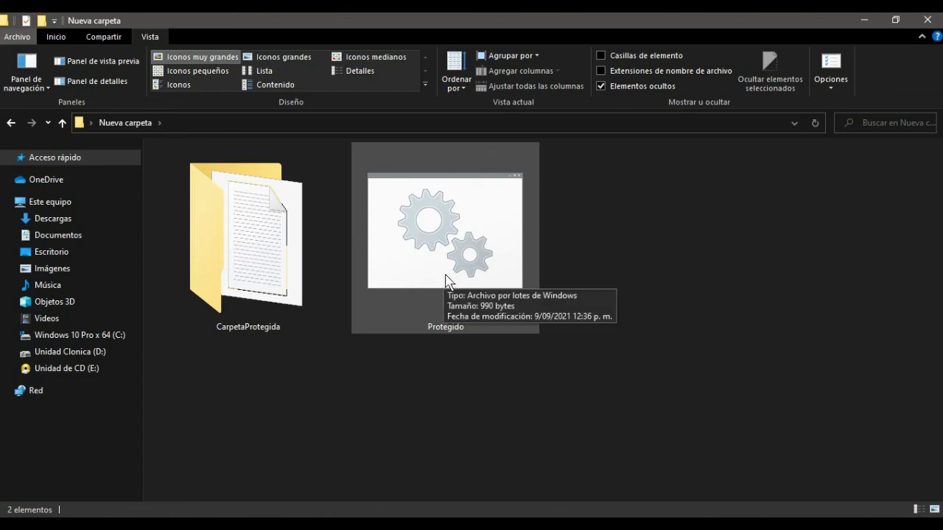
{"action": "double_click", "coordinate": [479, 288]}
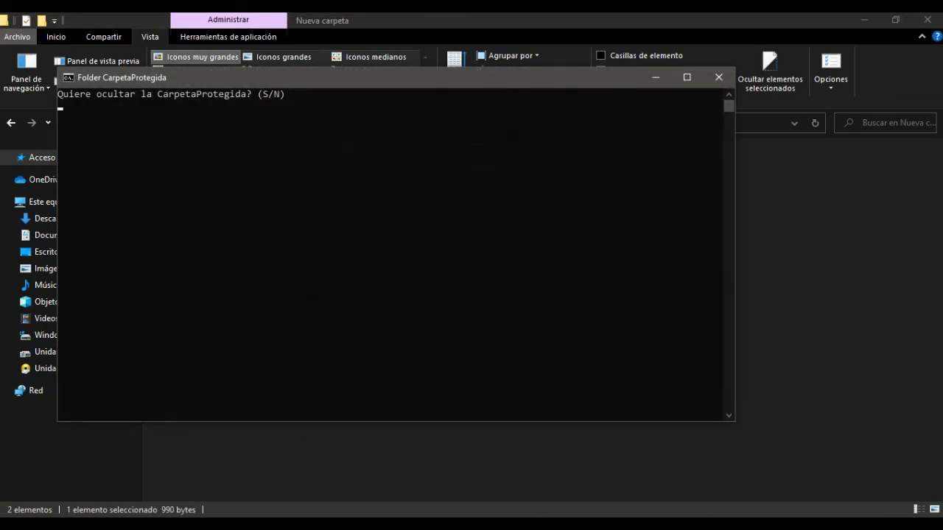
{"action": "type", "text": "s"}
{"action": "key", "text": "Return"}
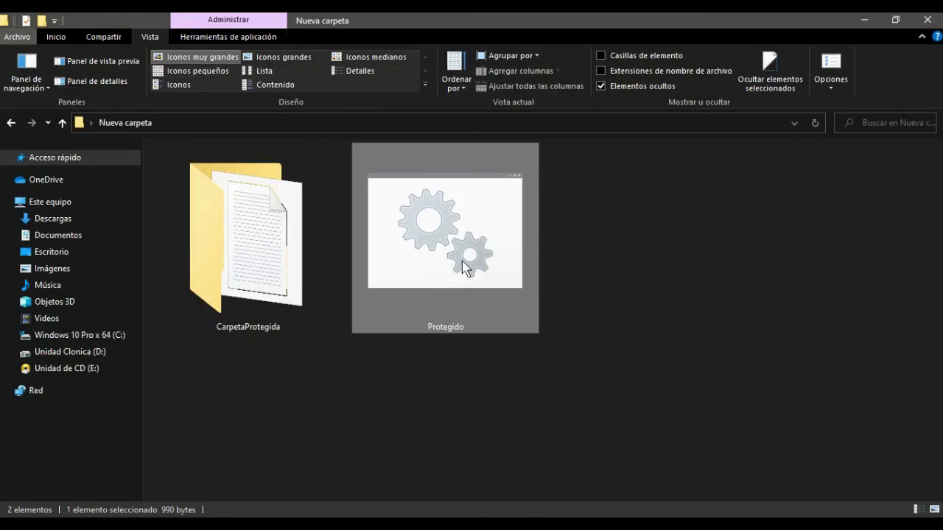
{"action": "left_click", "coordinate": [537, 273]}
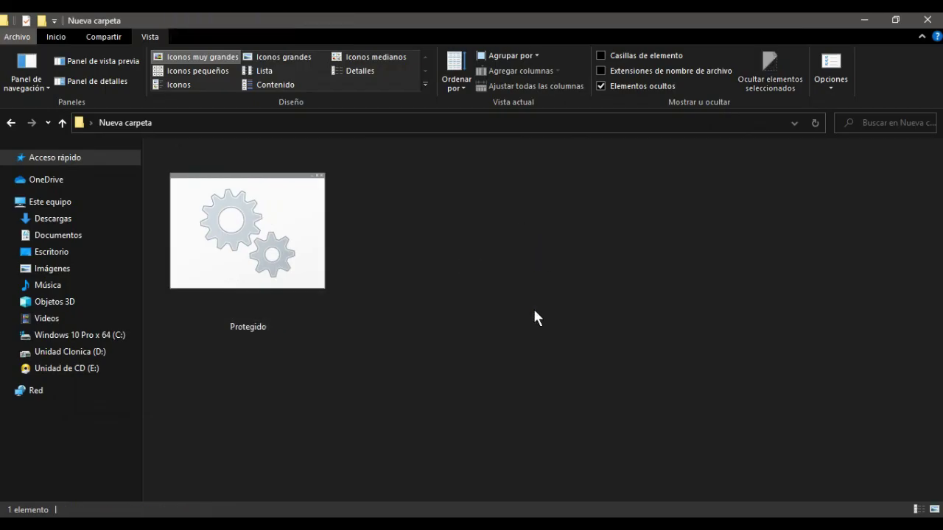